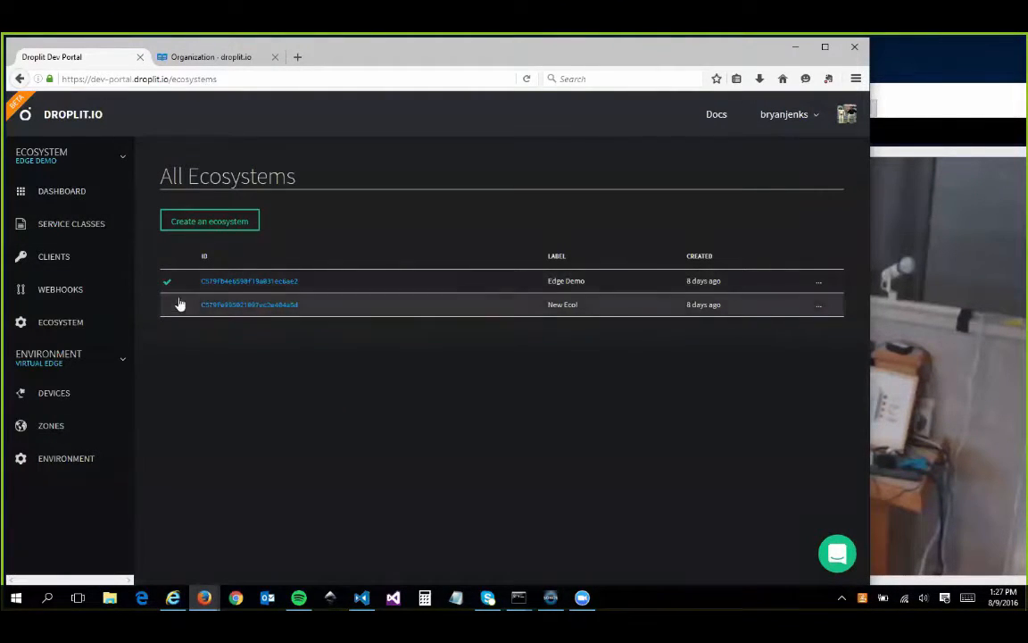
Examine the BinarySwitch service class of the Edge Demo ecosystem with all its properties and methods expanded.
click(65, 232)
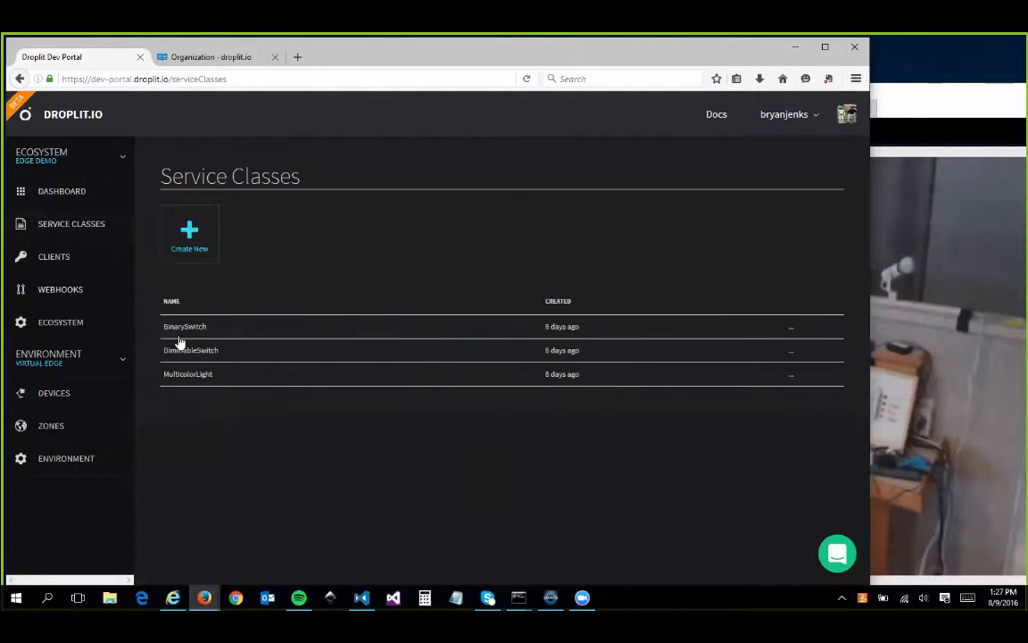
click(226, 328)
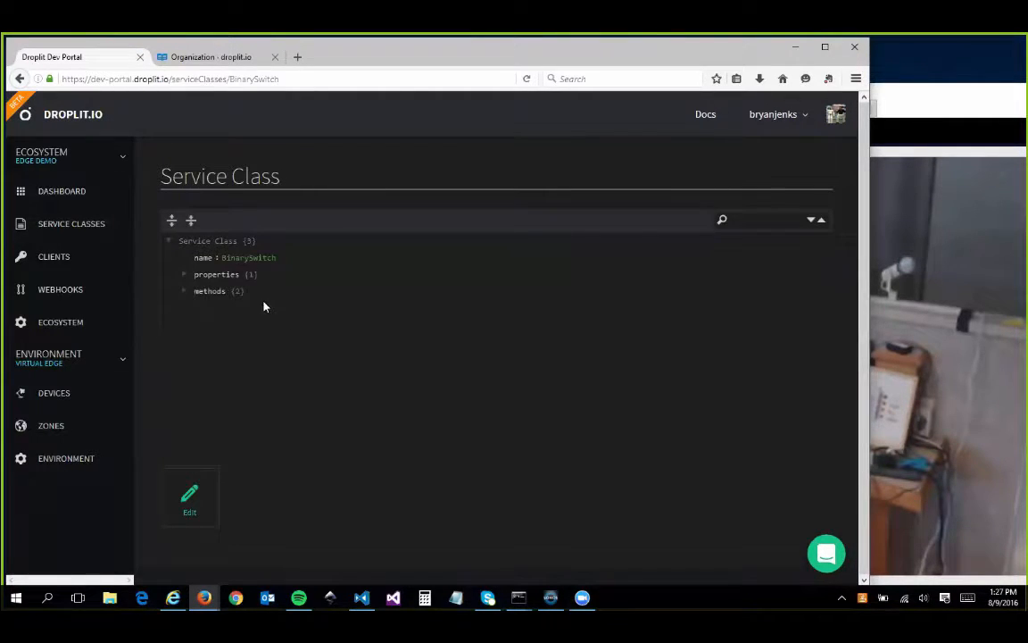
click(183, 274)
click(184, 307)
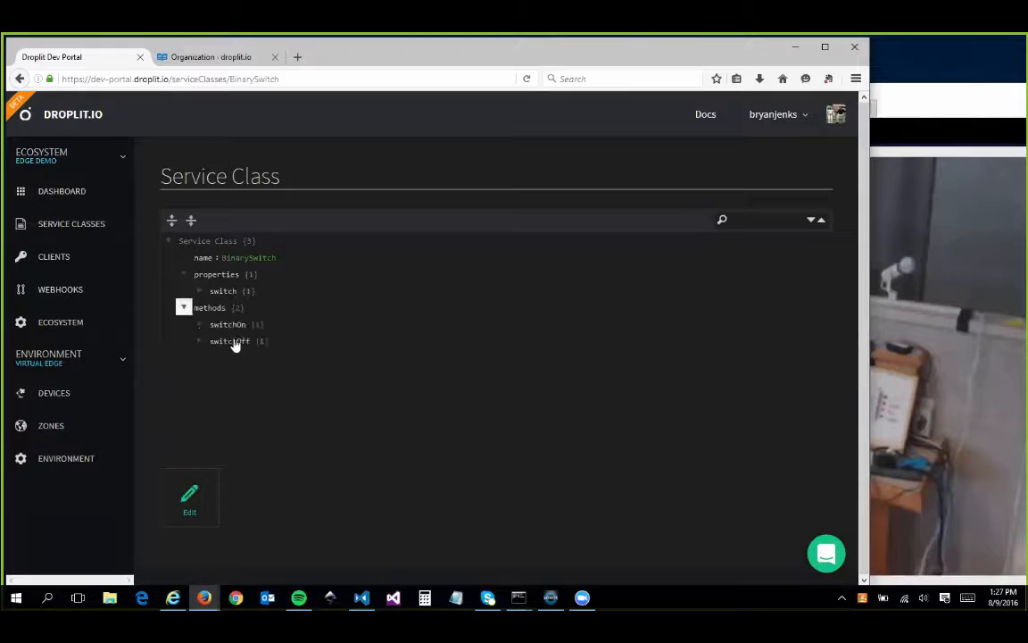
click(199, 291)
click(173, 222)
click(172, 222)
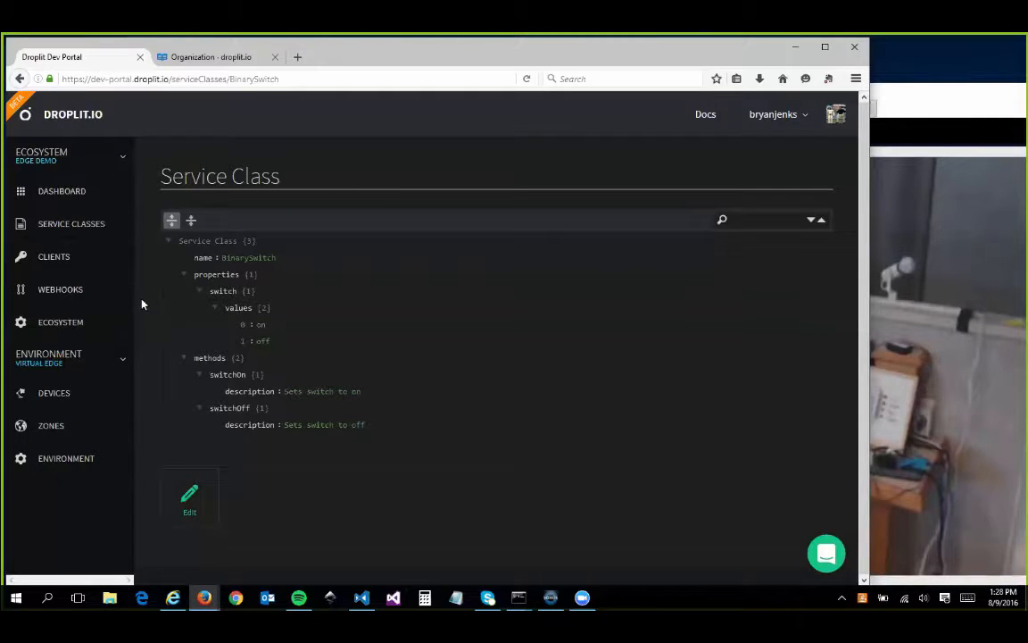
Examine the ecosystem's clients and webhooks pages, including the webhook creation form, without creating a webhook.
click(93, 268)
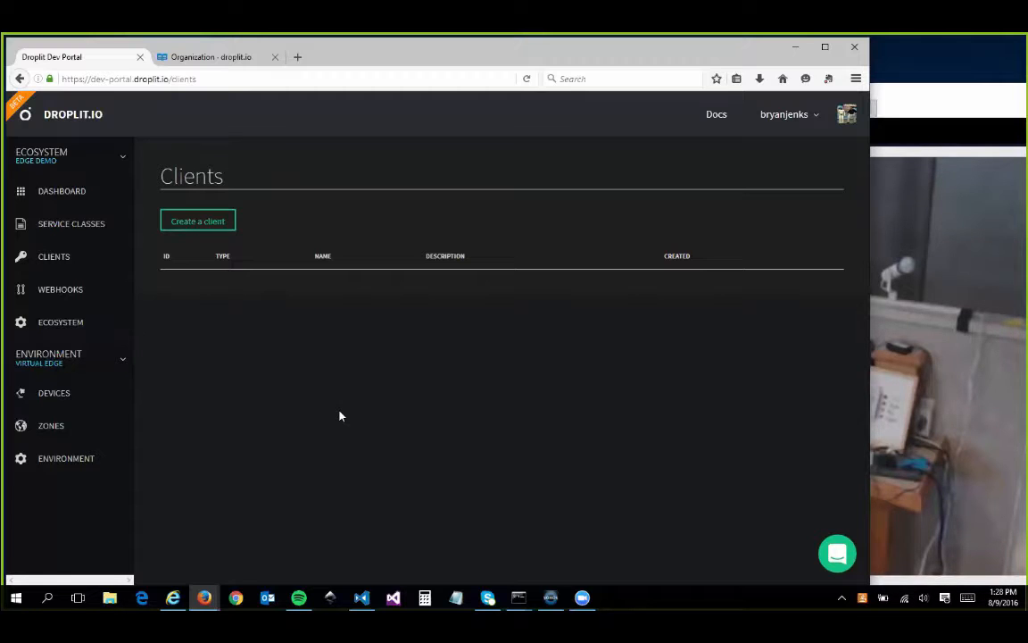
click(86, 289)
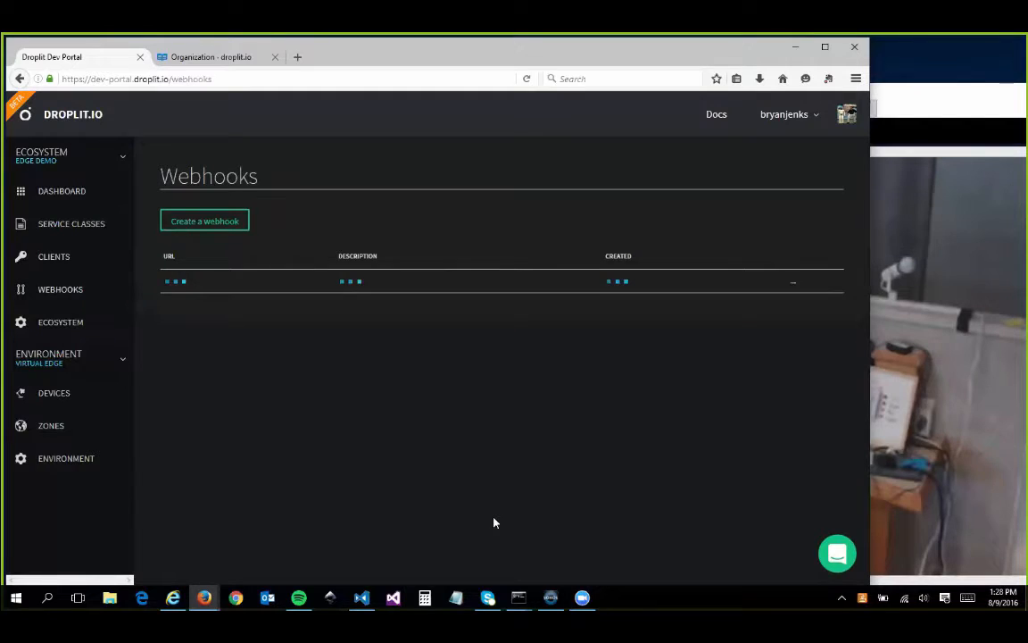
click(212, 224)
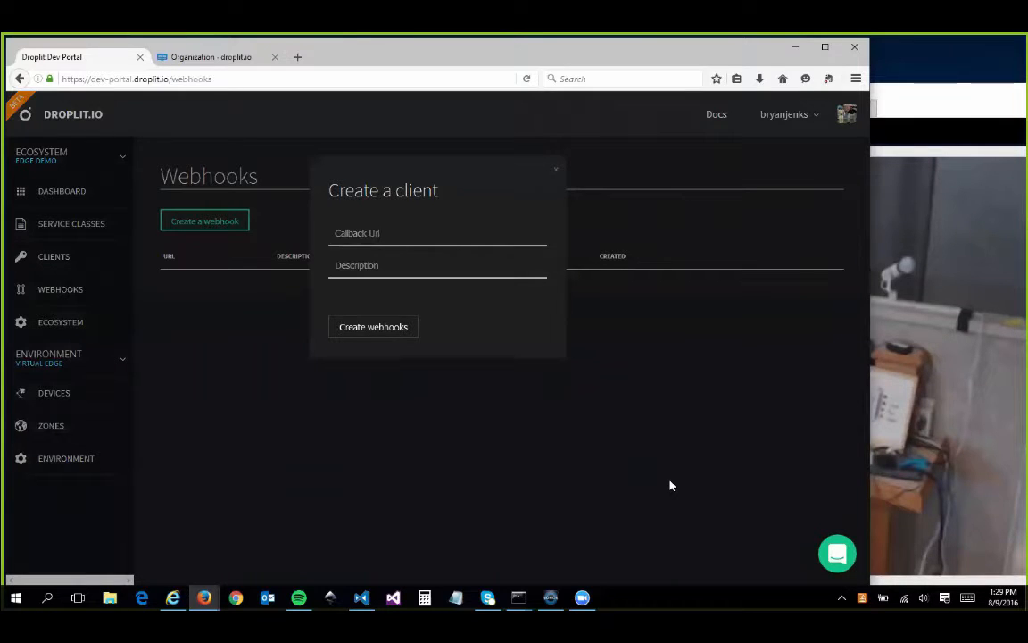
click(556, 170)
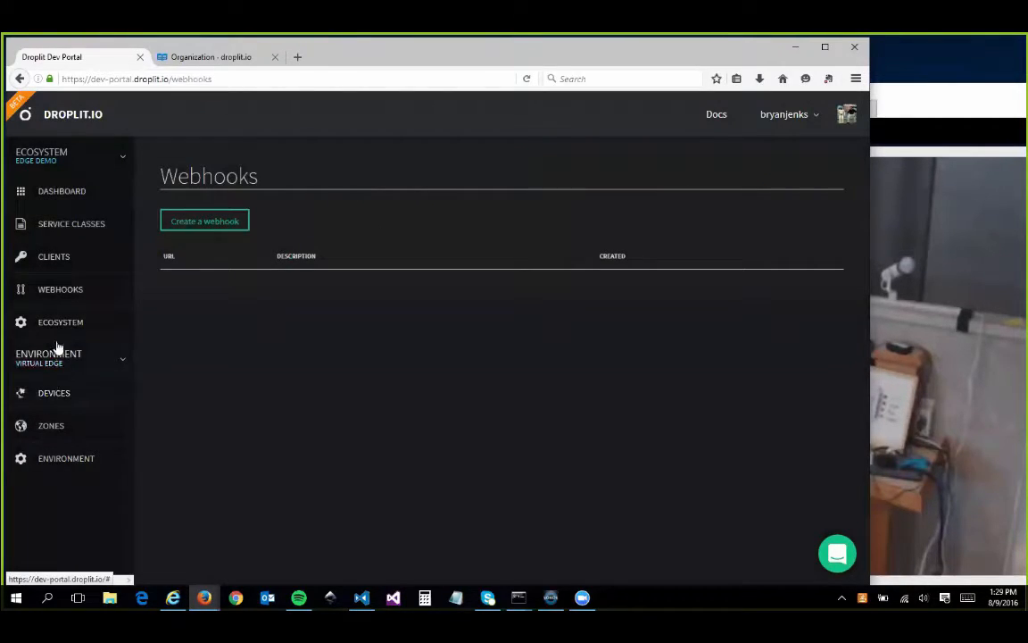
View the list of all environments and look through the devices in the Virtual Edge environment.
click(85, 361)
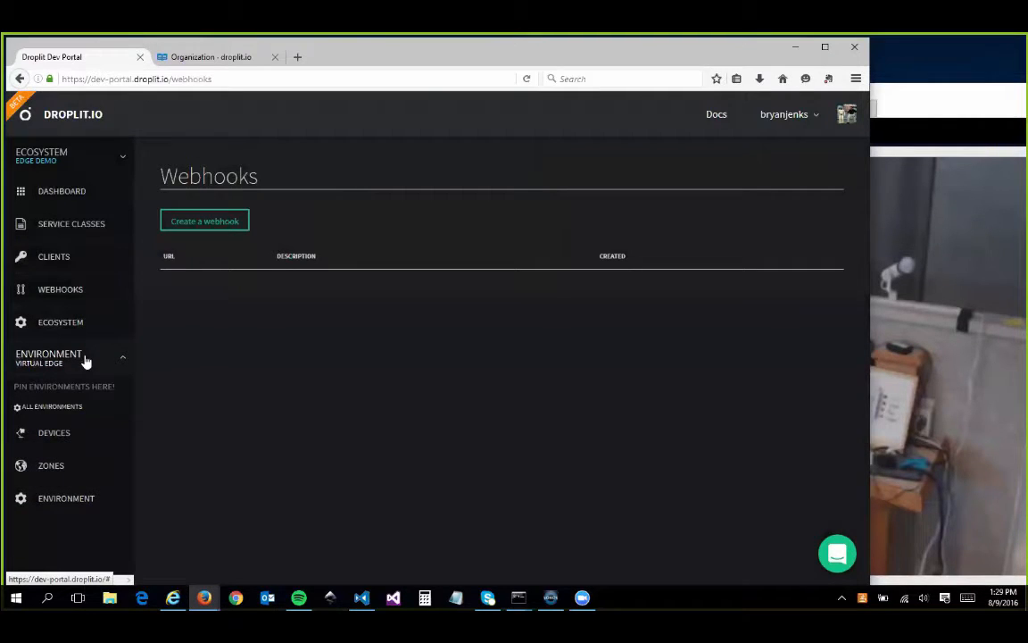
click(71, 407)
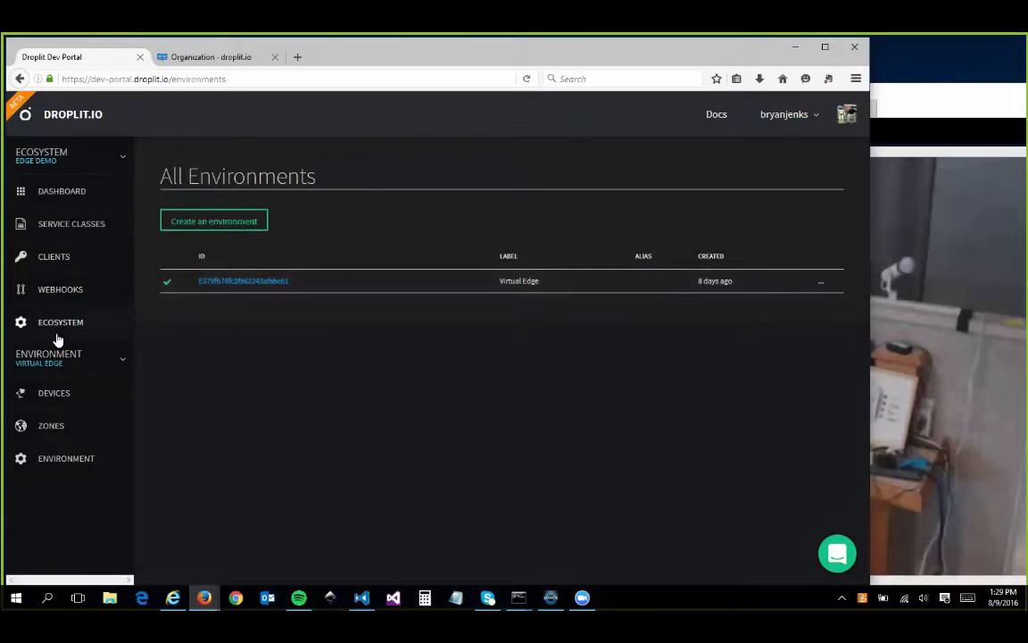
click(66, 394)
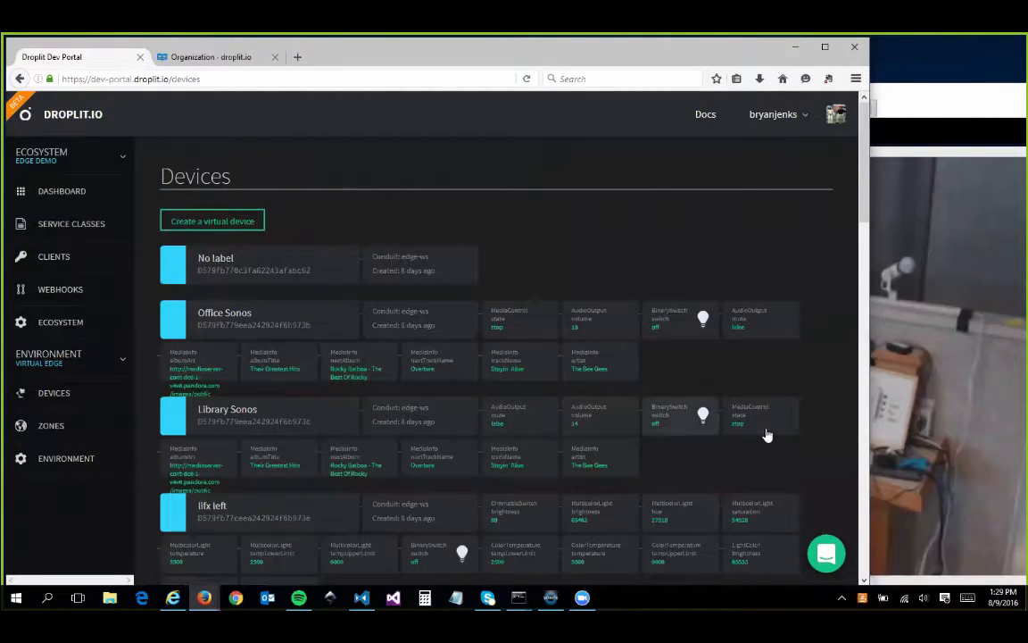
scroll(707, 457, down, 6)
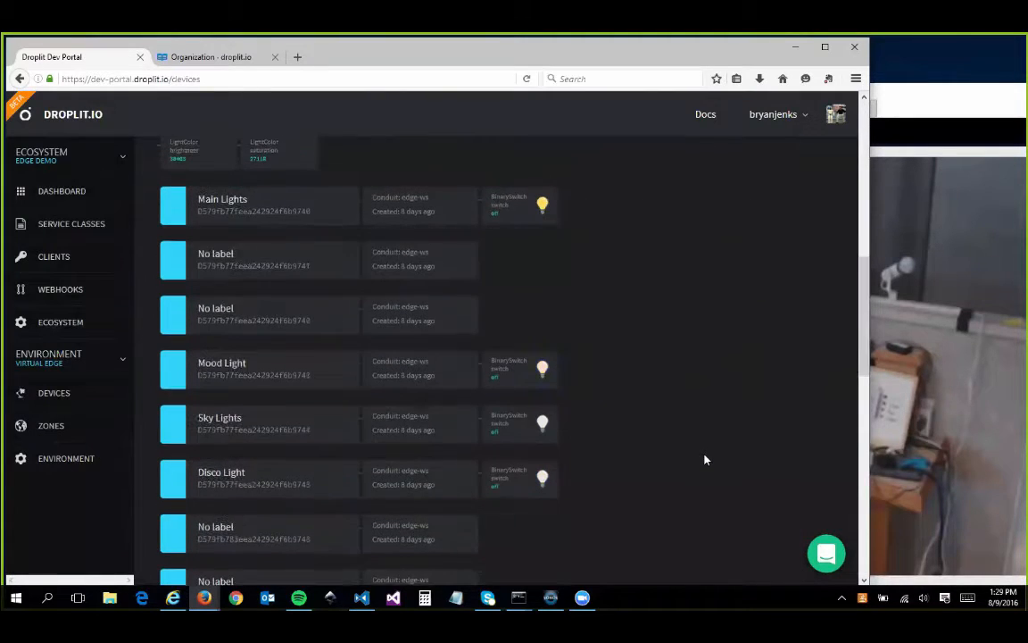
scroll(755, 269, down, 4)
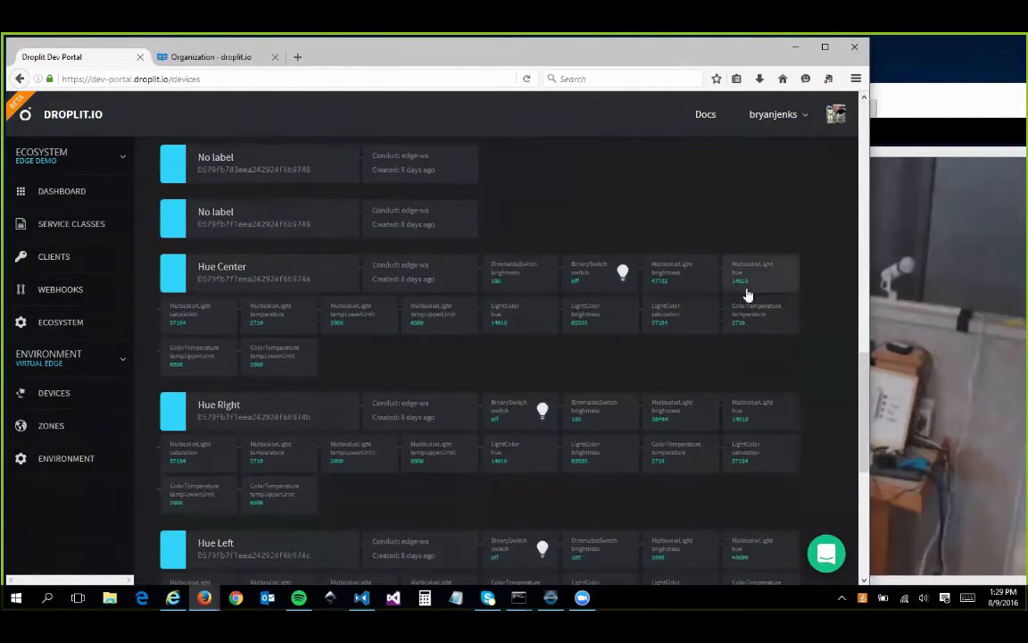
scroll(748, 299, down, 5)
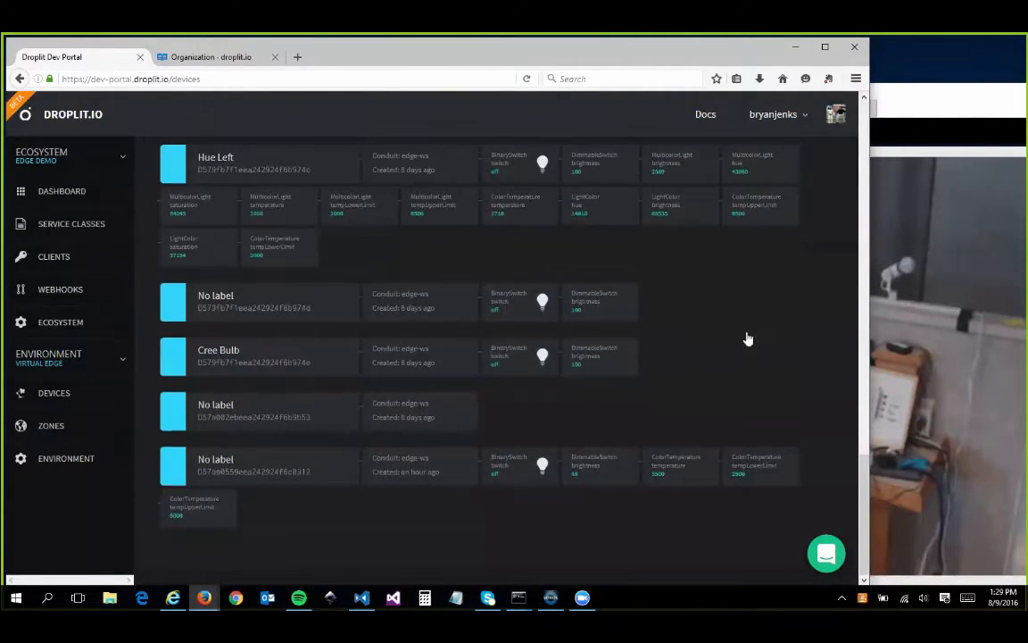
scroll(748, 339, up, 10)
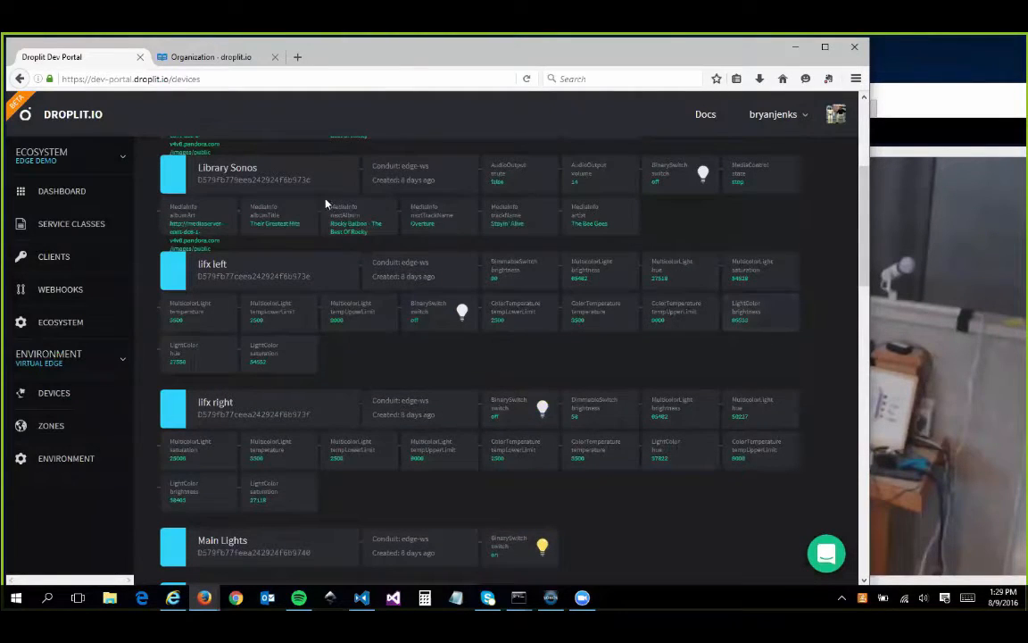
scroll(457, 264, up, 2)
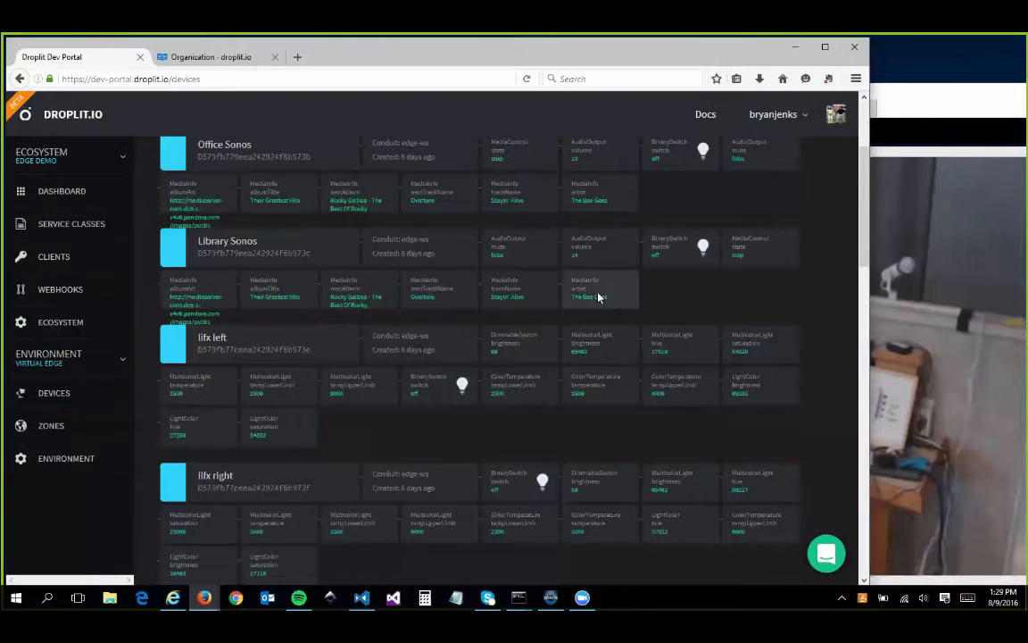
scroll(743, 437, up, 5)
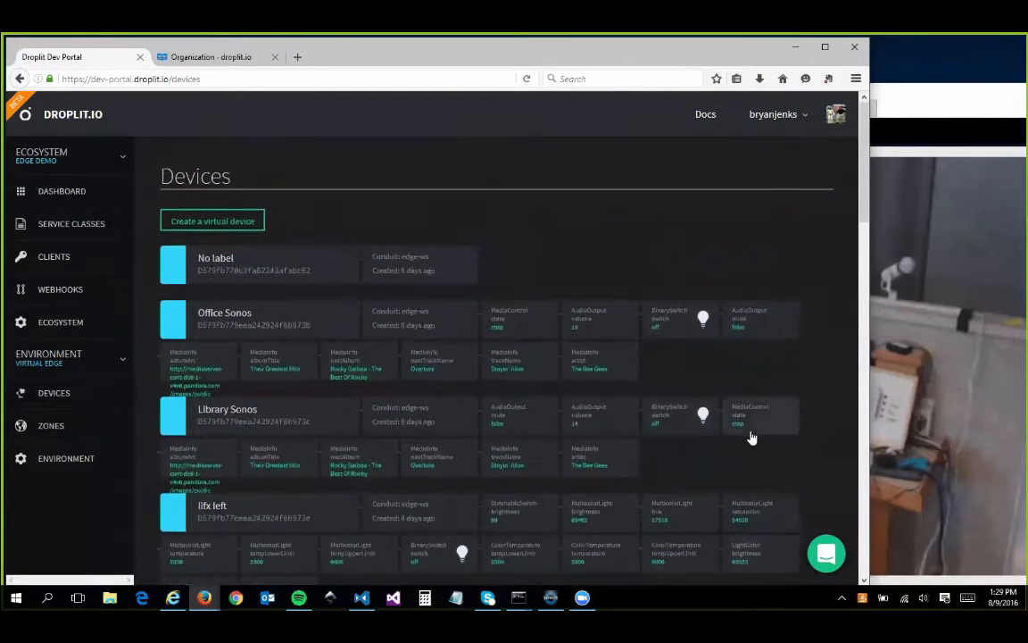
scroll(752, 438, down, 10)
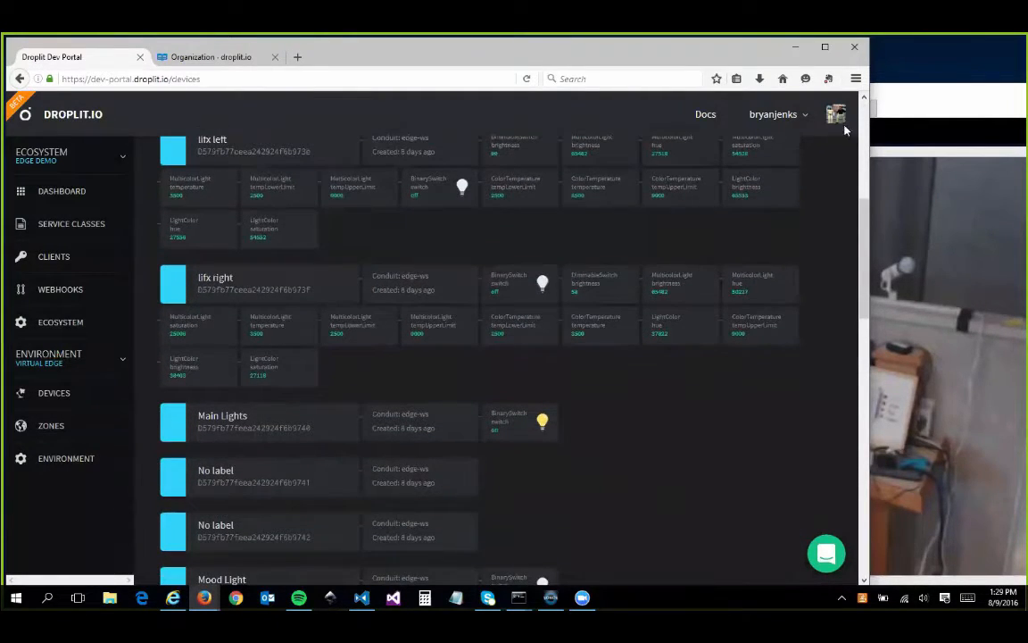
Set the BinarySwitch.switch property of the lifx right device to on.
click(884, 93)
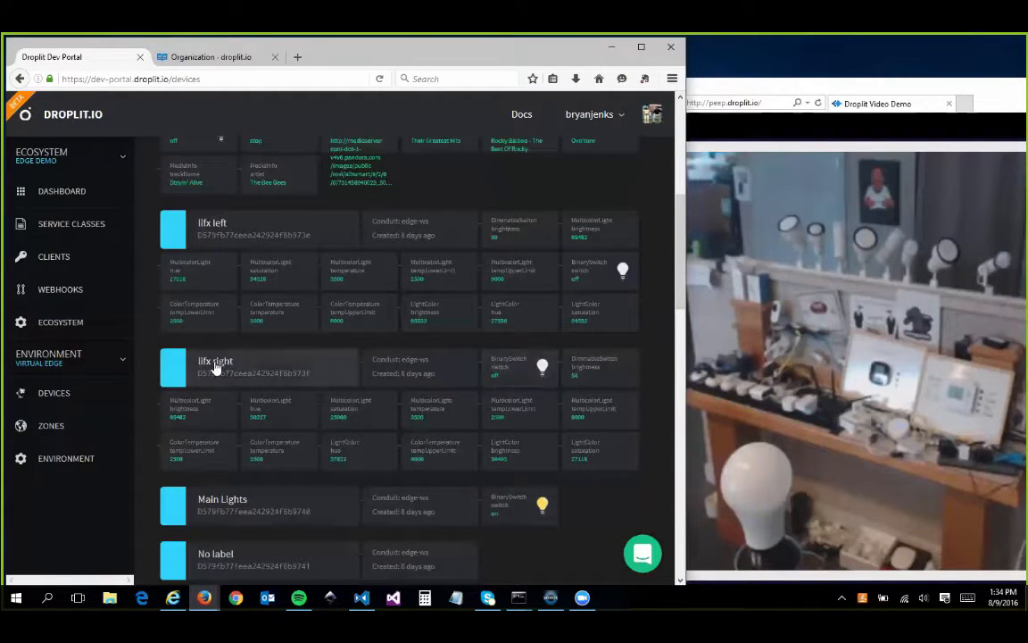
click(525, 366)
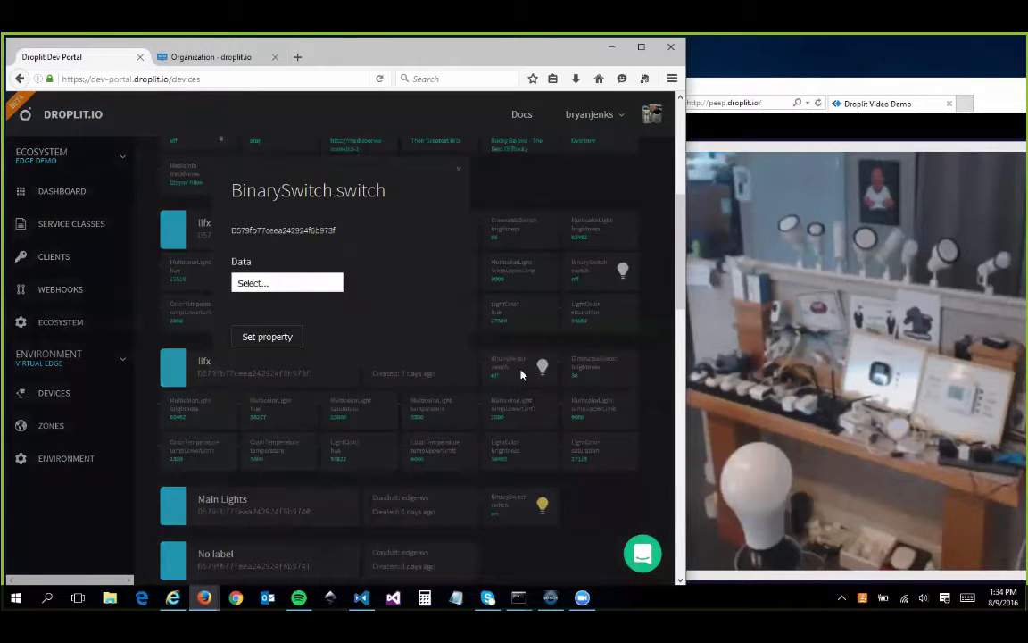
click(279, 284)
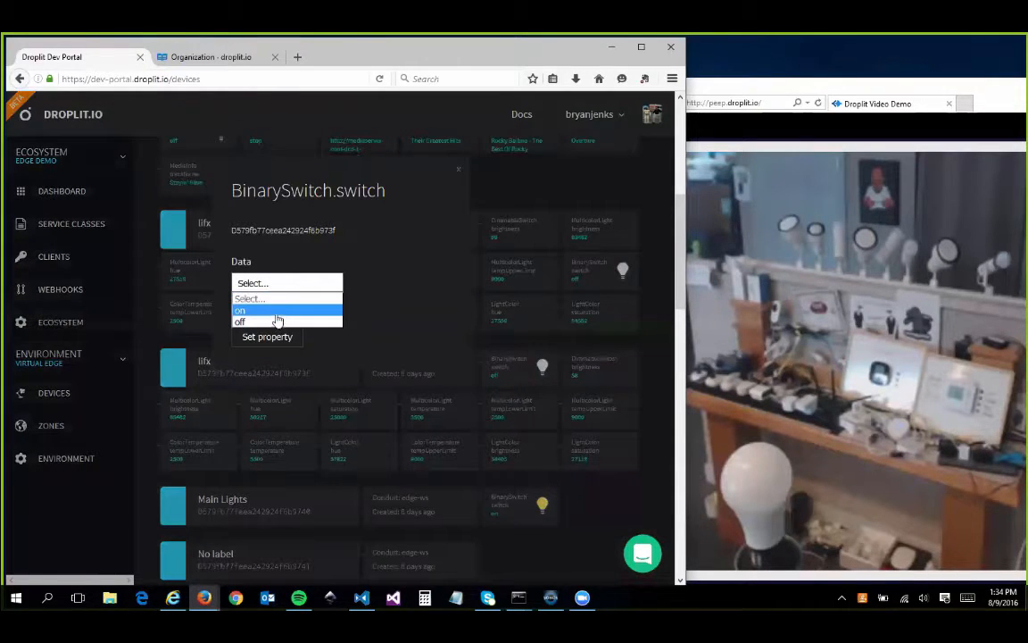
click(273, 313)
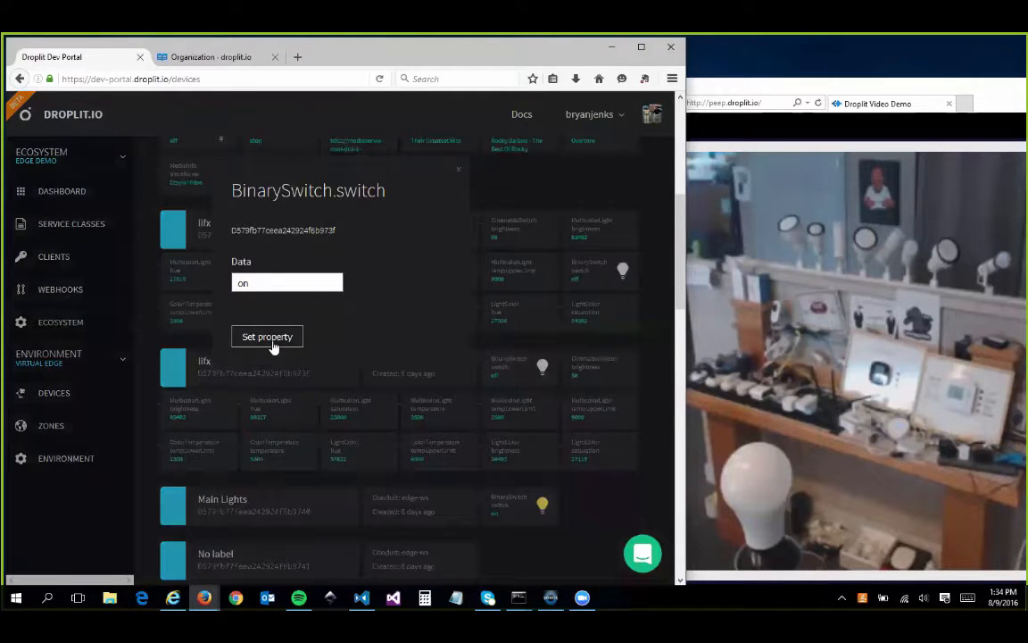
click(274, 346)
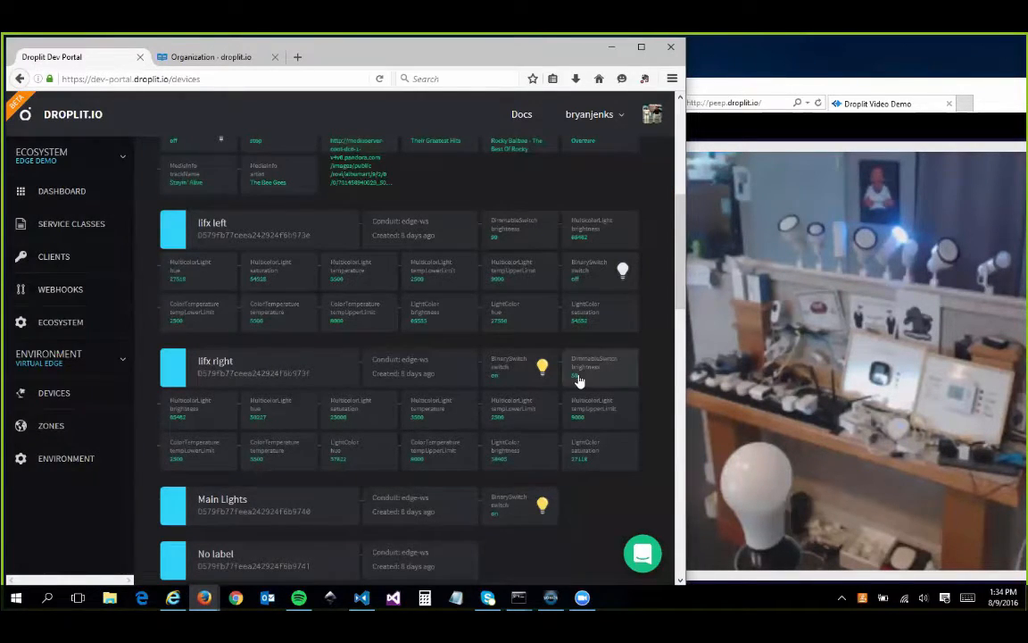
Set the BinarySwitch.switch property of the lifx left device to on.
click(610, 270)
click(276, 283)
click(264, 297)
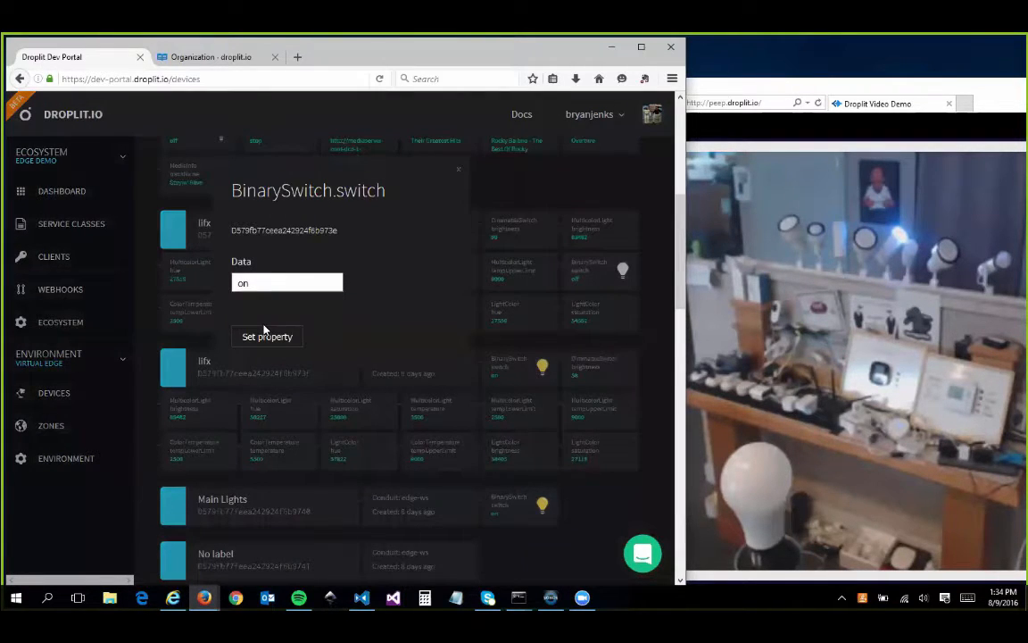
click(267, 336)
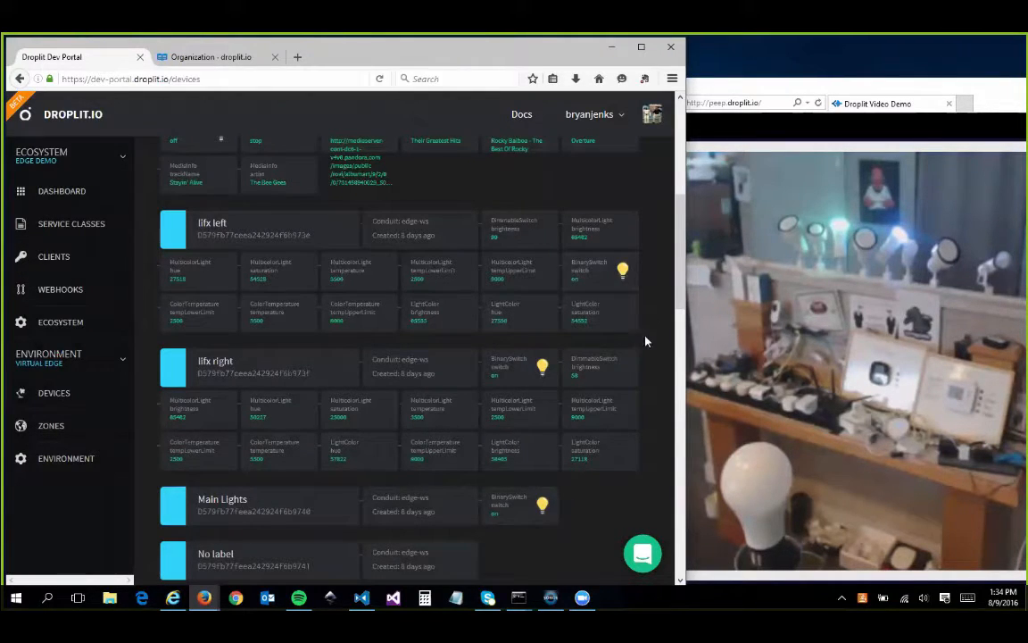
click(584, 284)
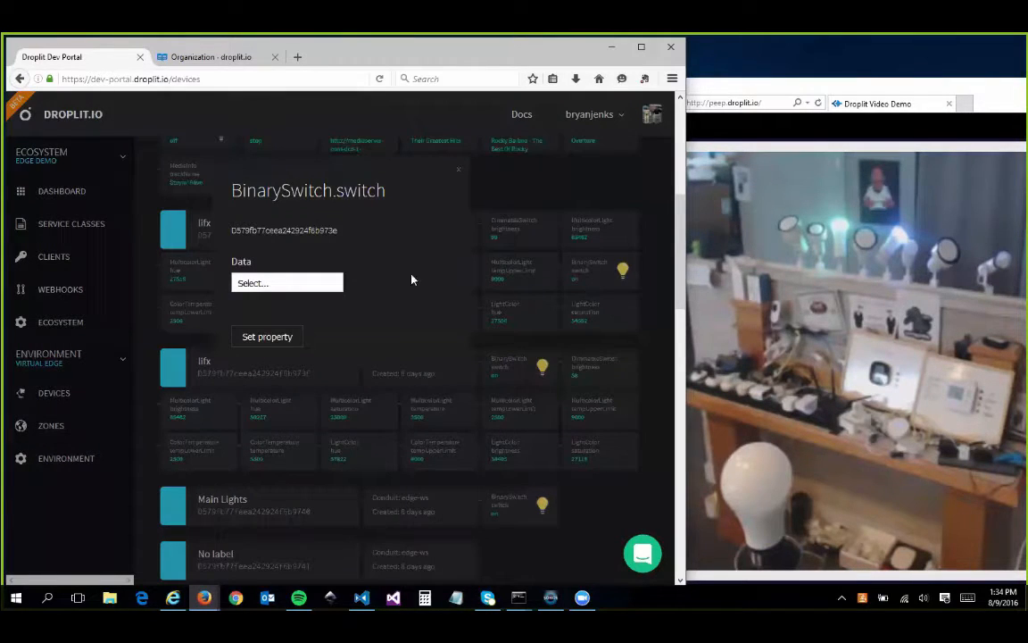
click(459, 169)
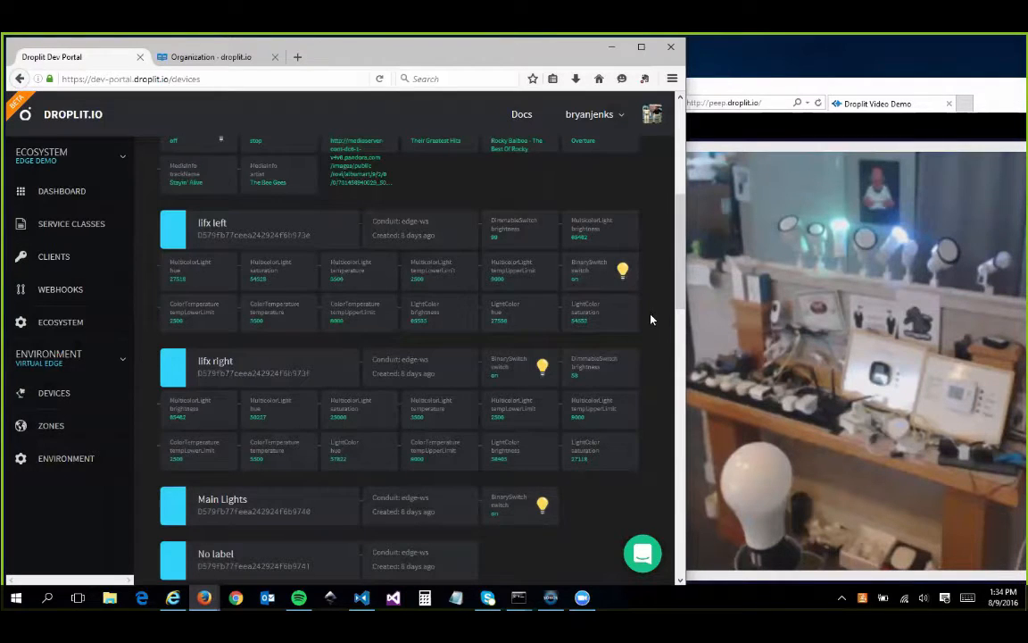
Switch to the Sonos controller beside the device list, resume playback in the Office and Library rooms, and lower the volume.
scroll(646, 319, down, 5)
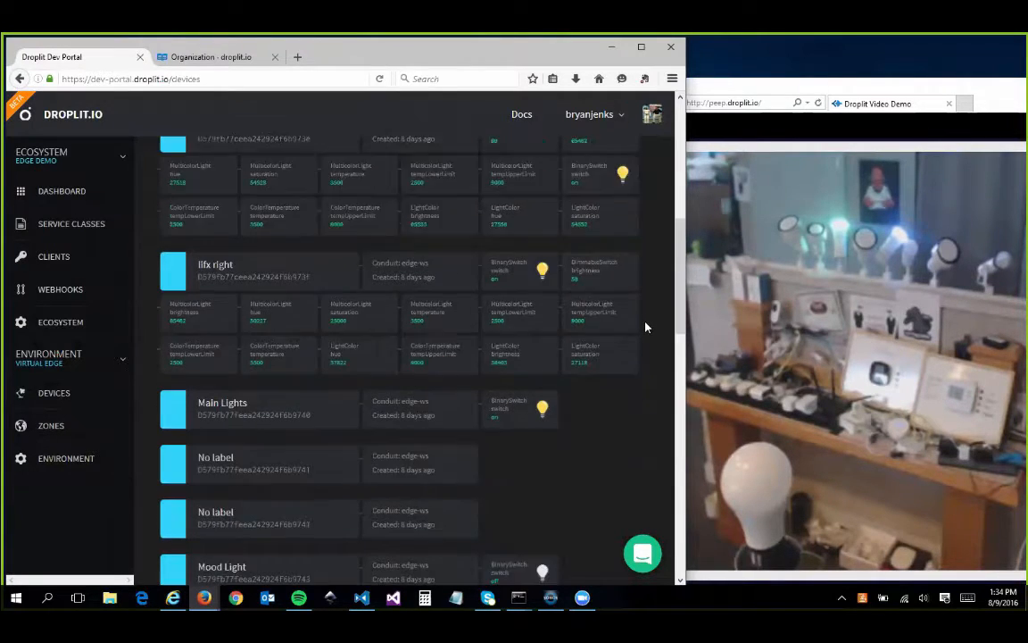
scroll(646, 331, down, 2)
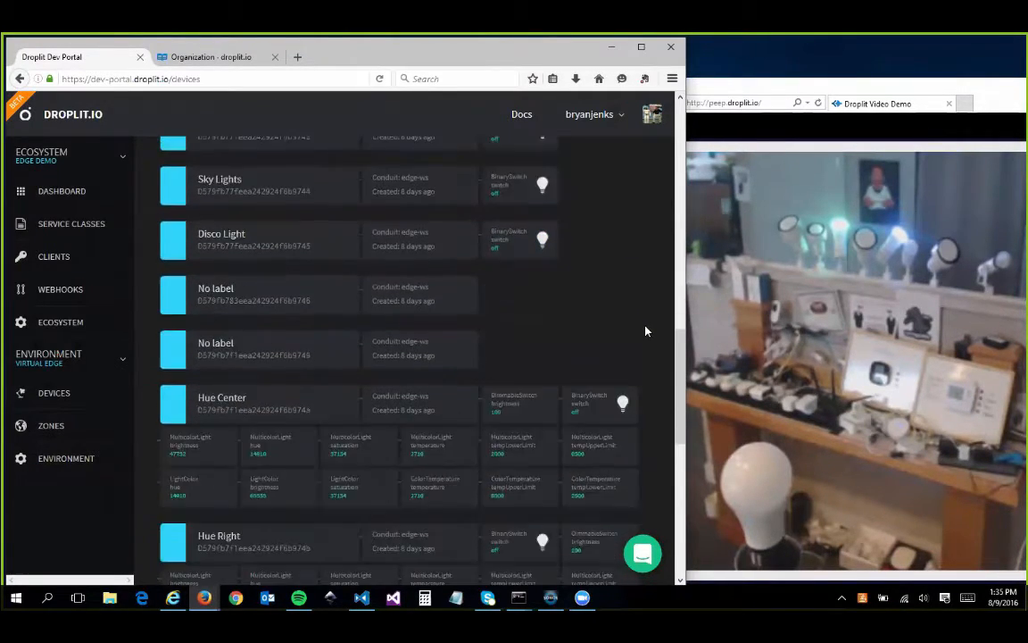
scroll(646, 344, up, 6)
scroll(646, 347, up, 5)
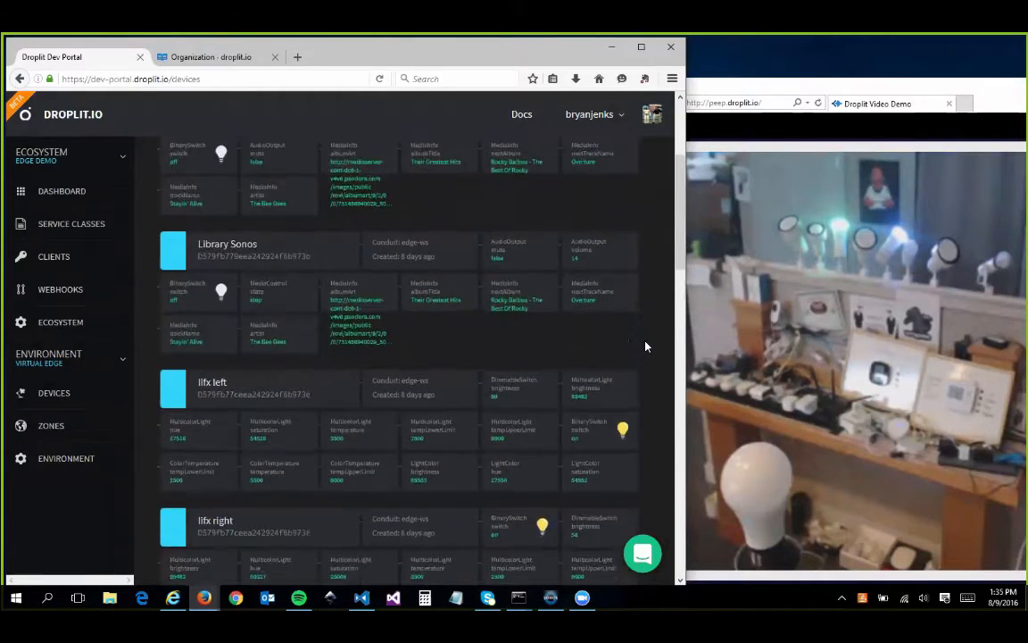
scroll(379, 232, down, 1)
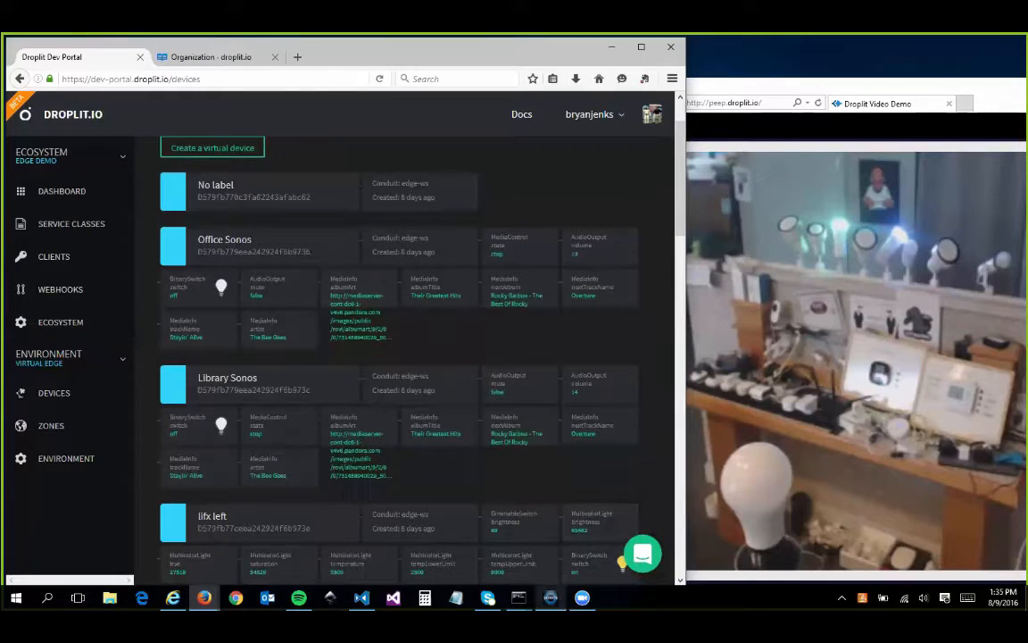
click(551, 597)
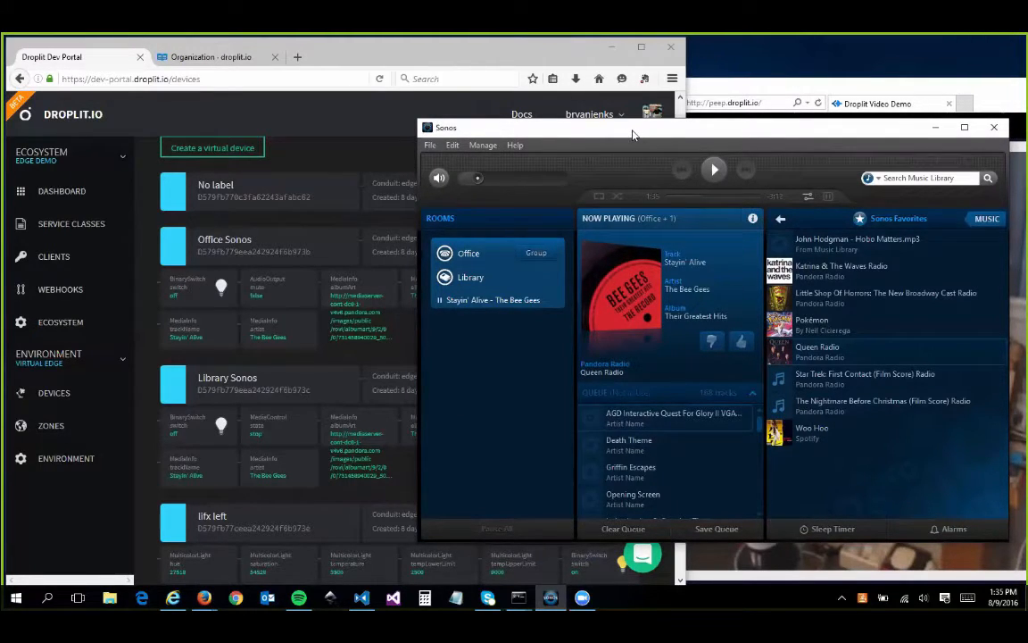
drag(632, 134, 866, 124)
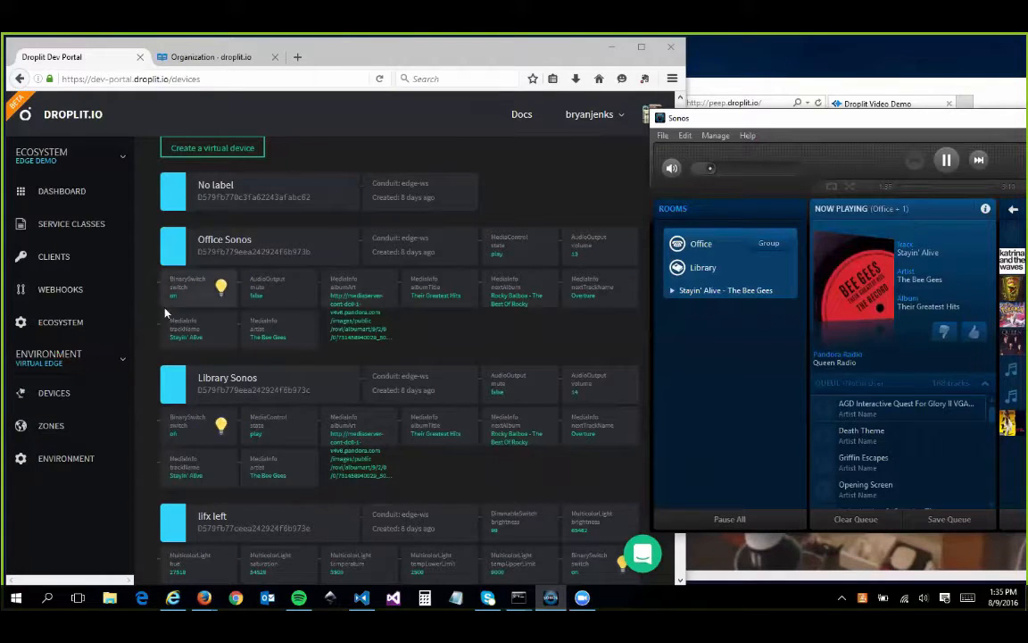
click(711, 168)
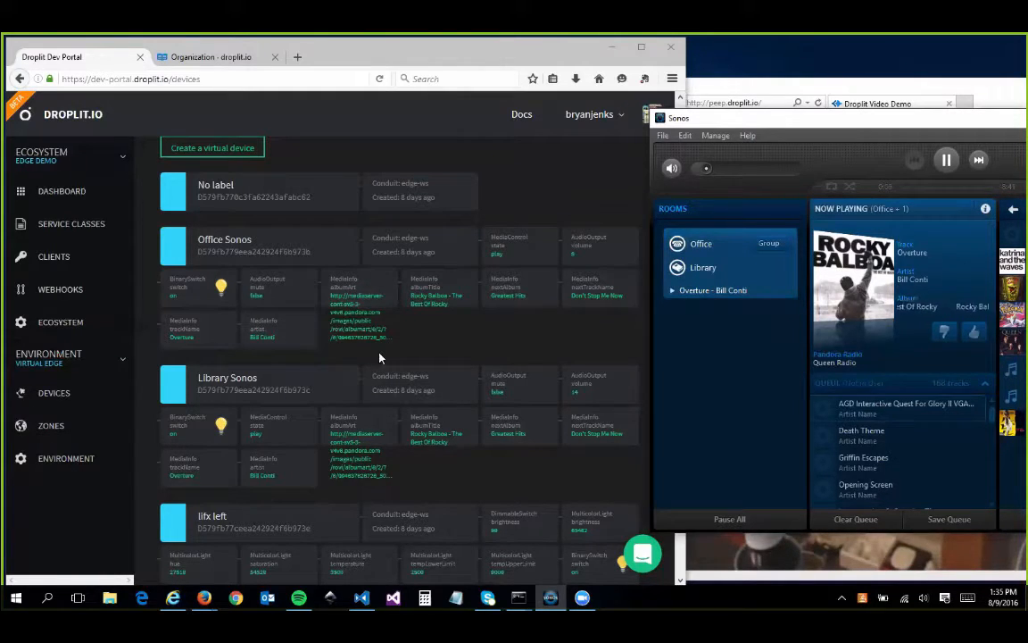
Open the detail page of the Office Sonos device with its session log.
click(227, 243)
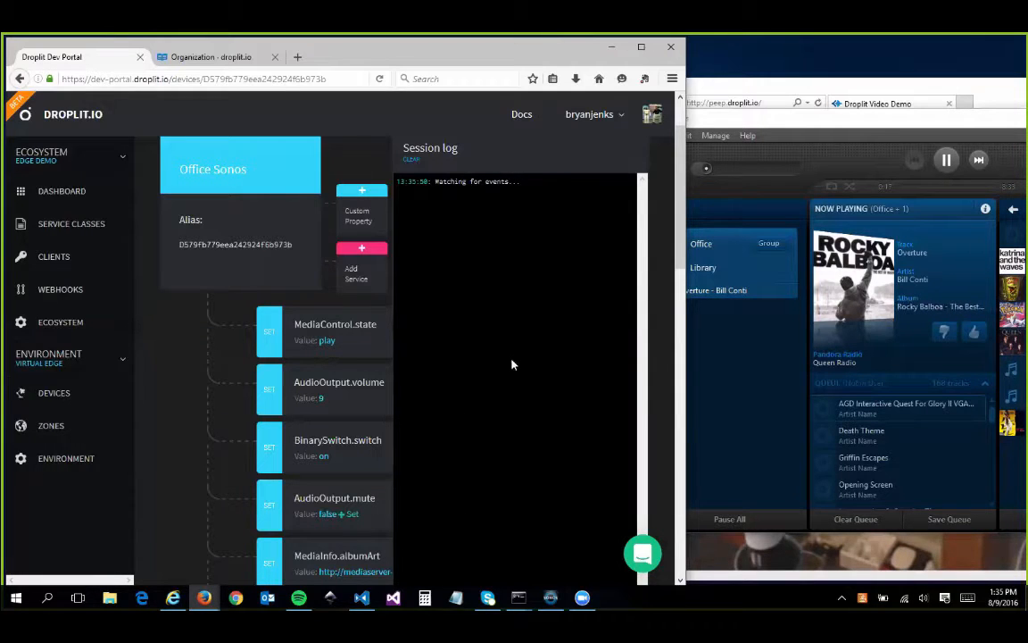
In the Sonos controller, pause and resume the Office and Library playback and skip to the next track.
click(946, 159)
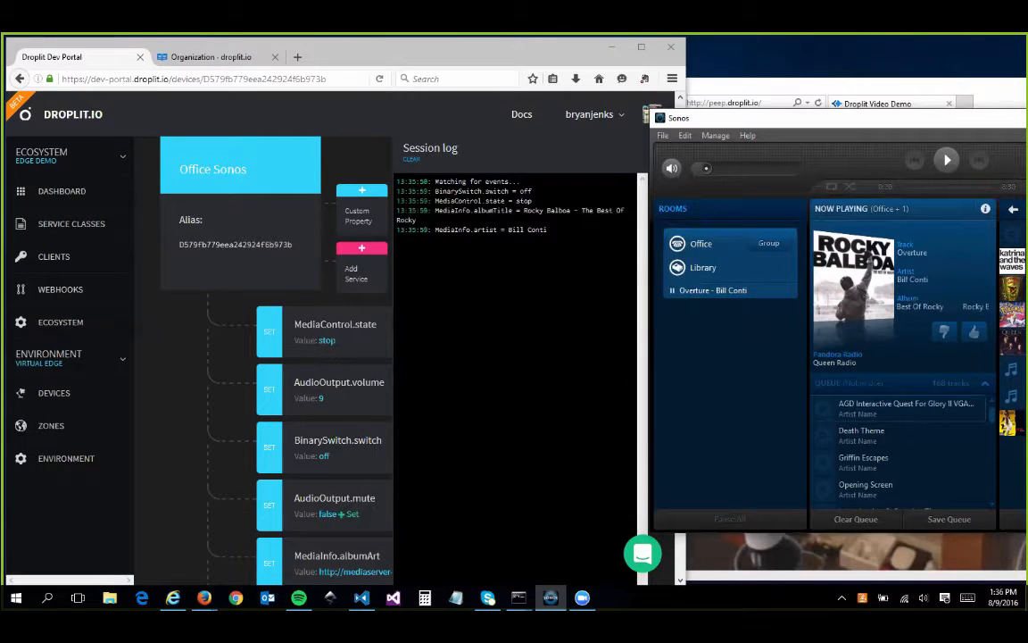
click(947, 159)
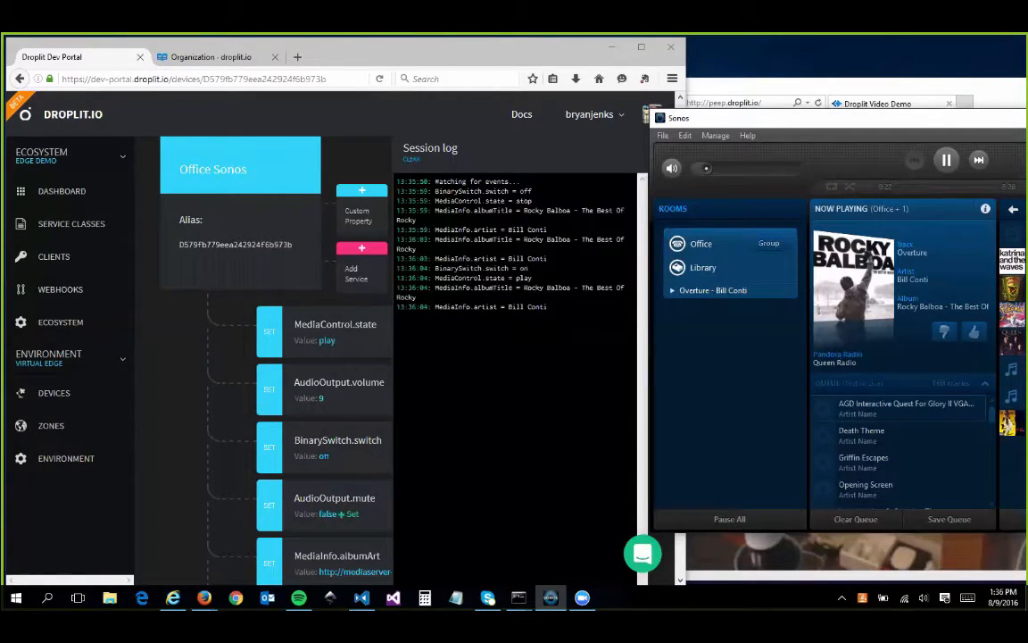
click(980, 160)
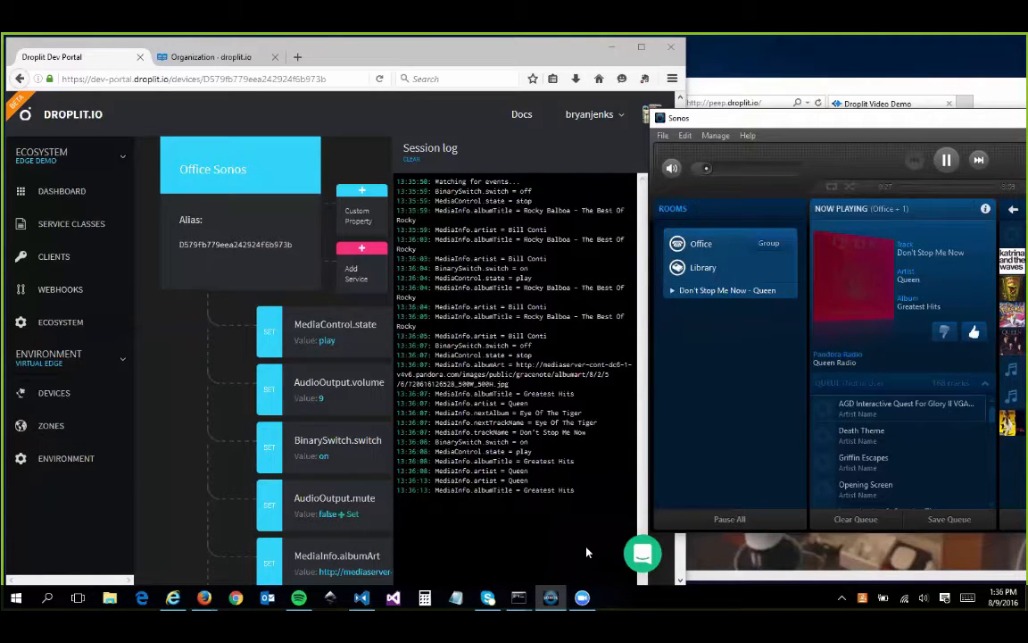
Return to the Droplit portal, widen its browser window, and review the Office Sonos device's properties and methods.
click(587, 552)
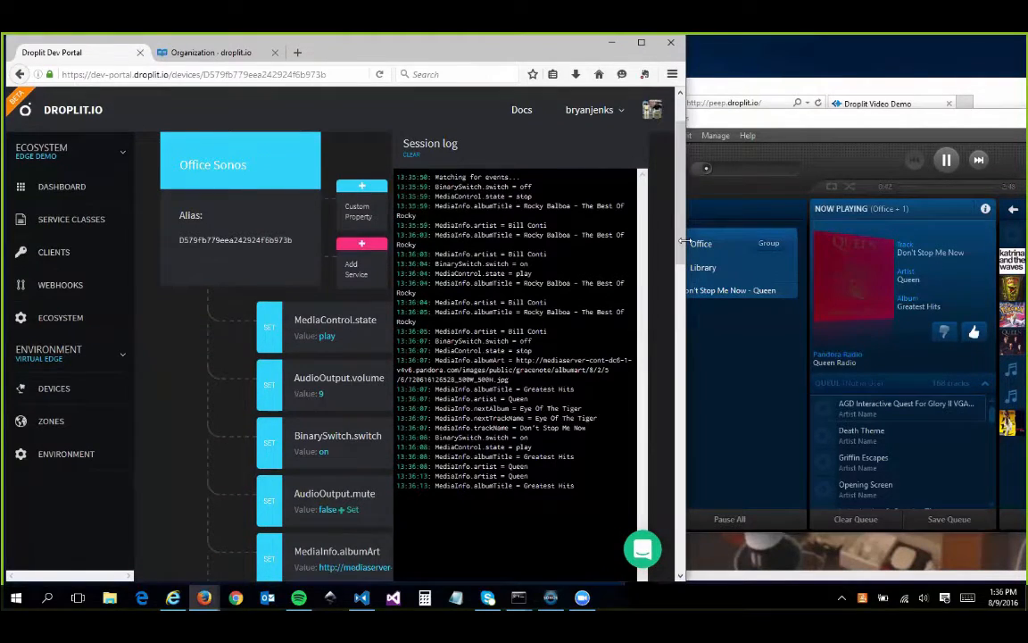
drag(685, 241, 866, 242)
scroll(523, 367, down, 5)
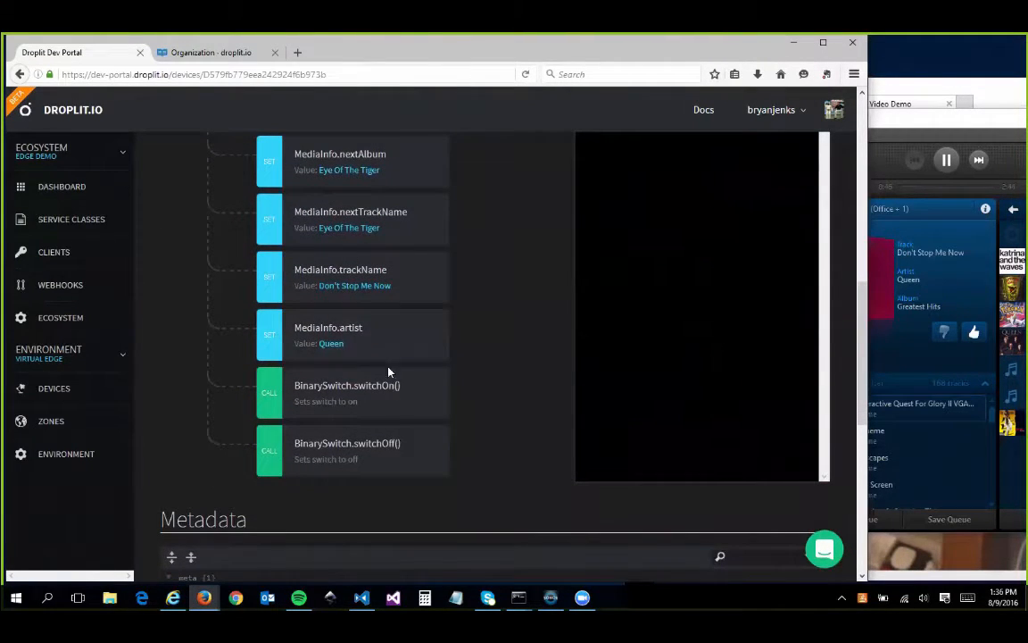
scroll(444, 475, up, 8)
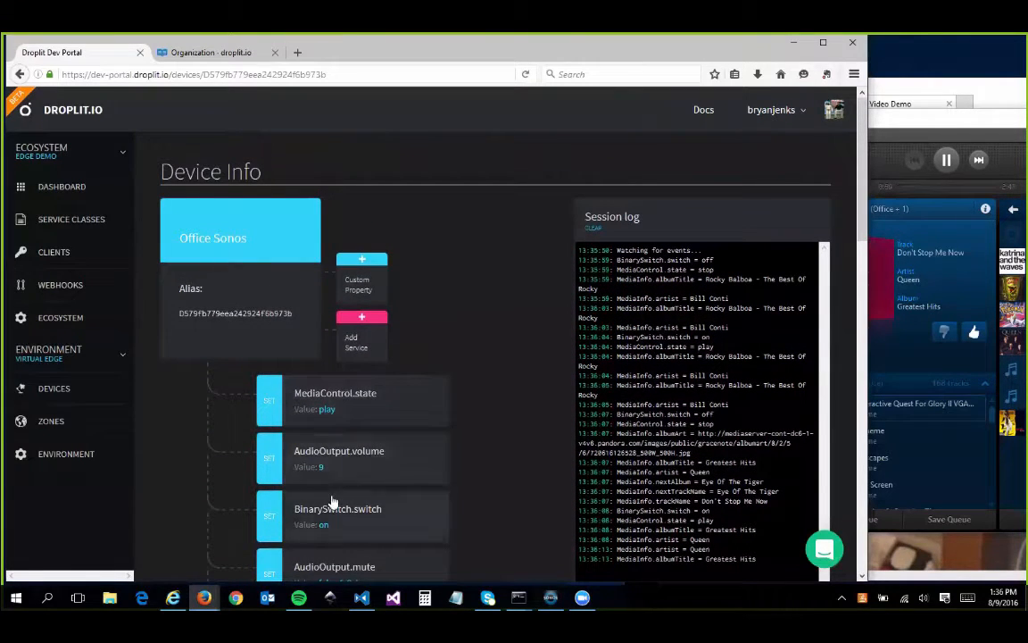
Inspect the AudioOutput.volume property dialog without setting a value, and review the Office Sonos device's remaining properties and metadata.
click(365, 461)
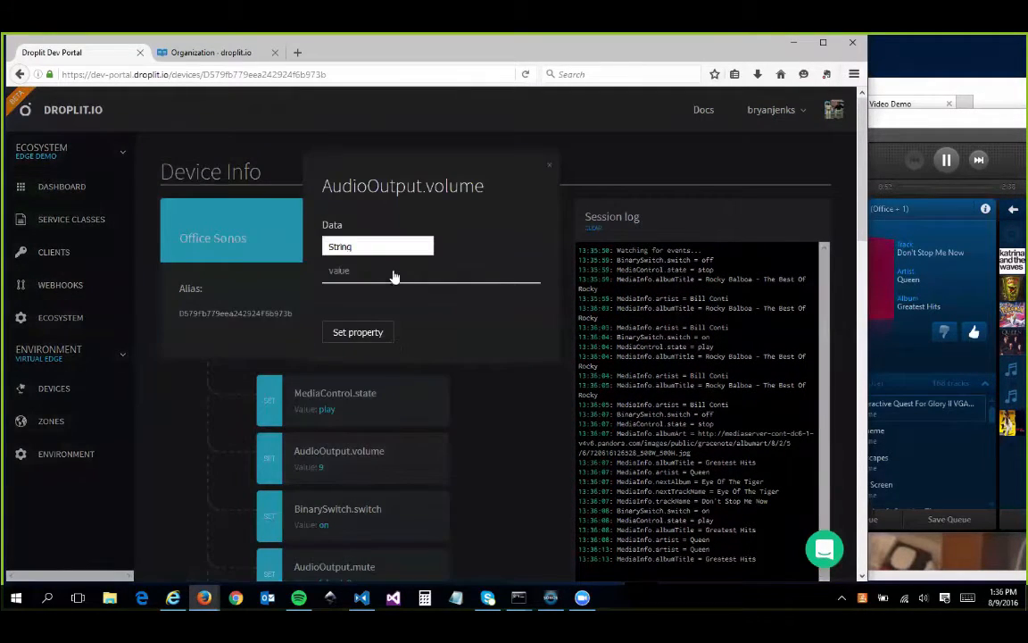
click(549, 164)
scroll(524, 341, down, 3)
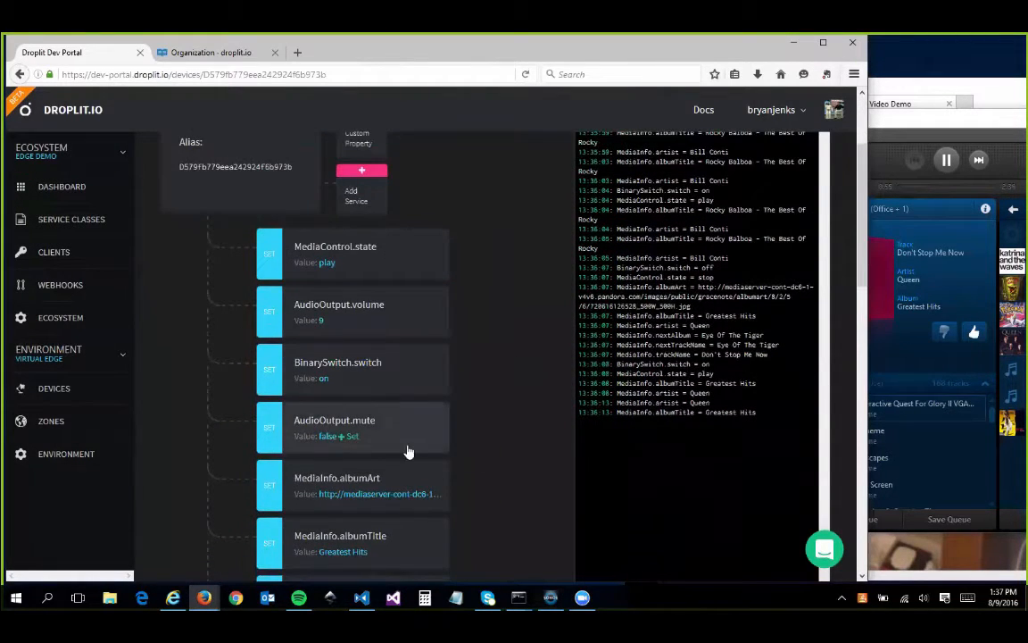
scroll(486, 462, down, 3)
scroll(487, 463, down, 5)
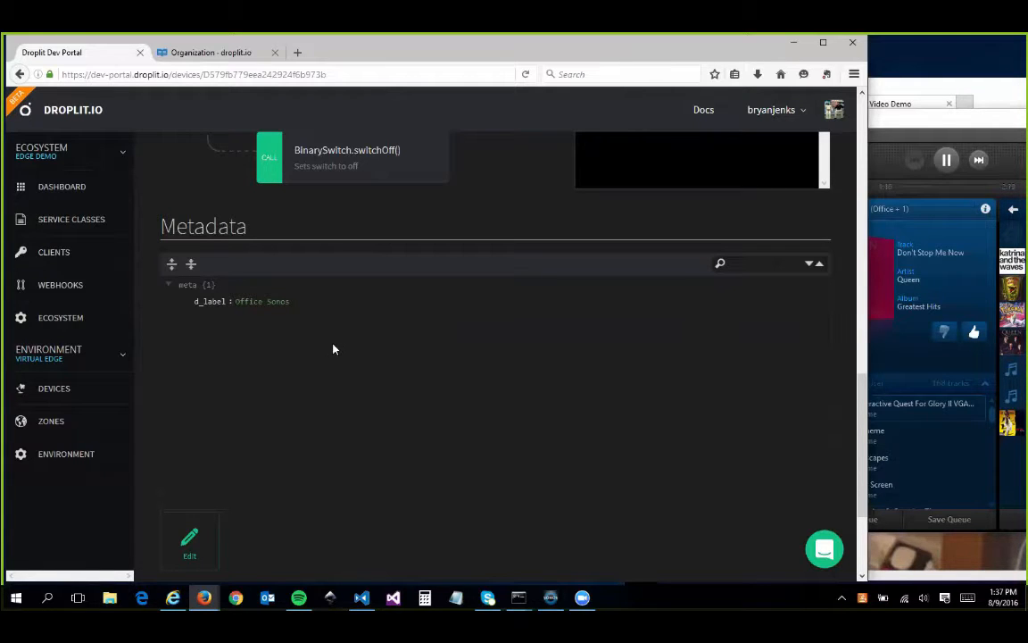
scroll(331, 420, up, 15)
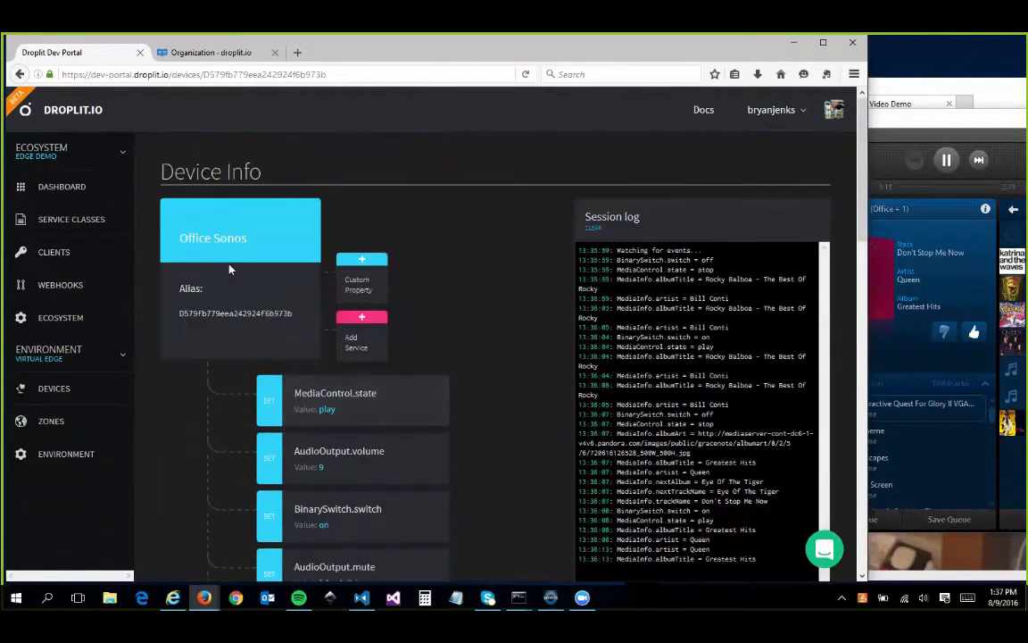
Add a "custom" entry with the value "My Sonos" below d_label in the Office Sonos metadata and save it.
scroll(468, 250, down, 15)
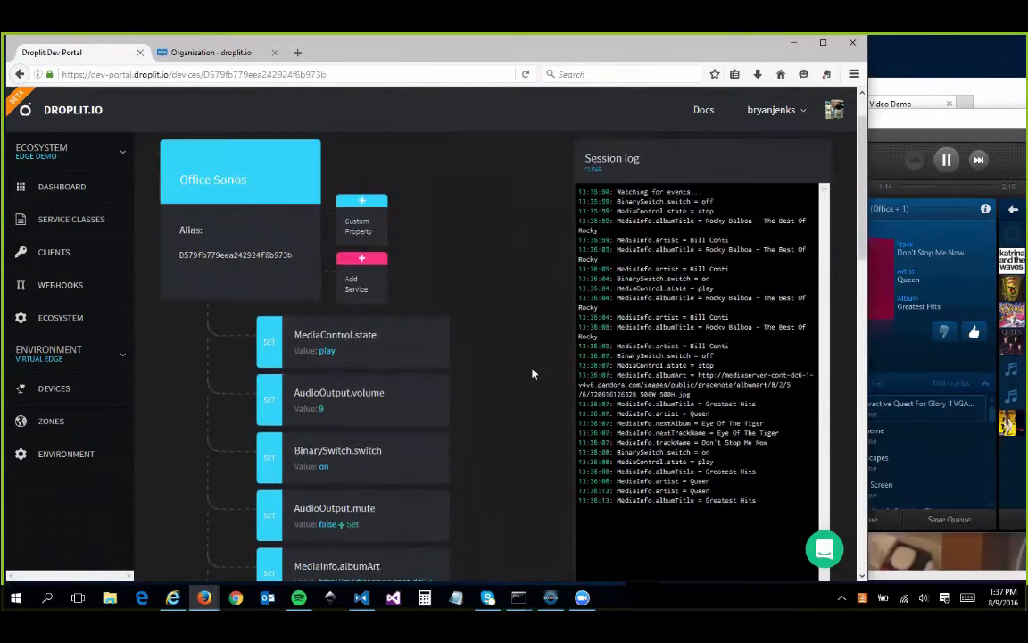
click(196, 482)
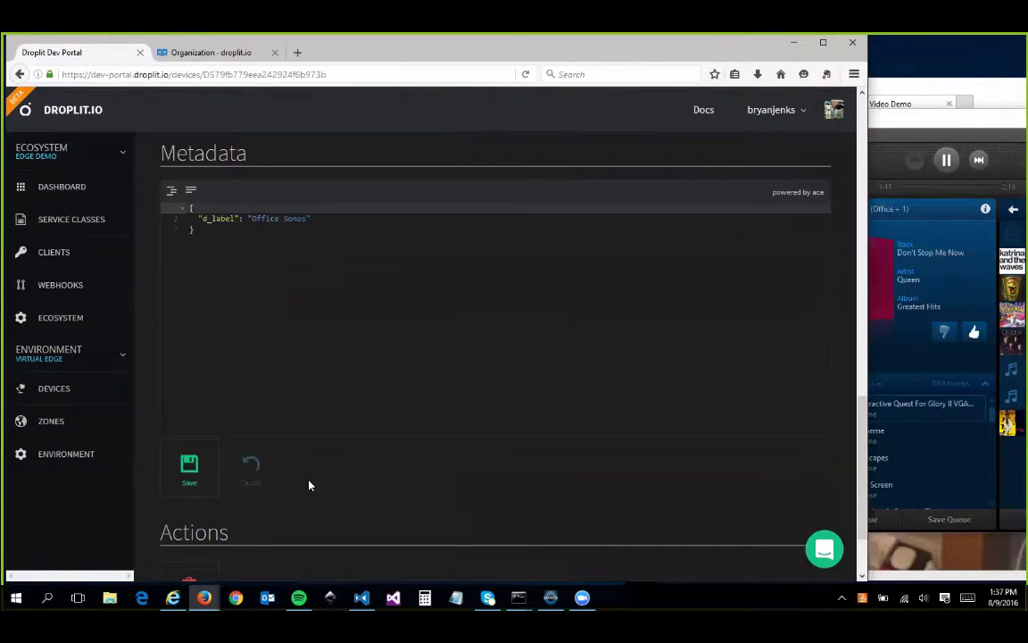
click(352, 219)
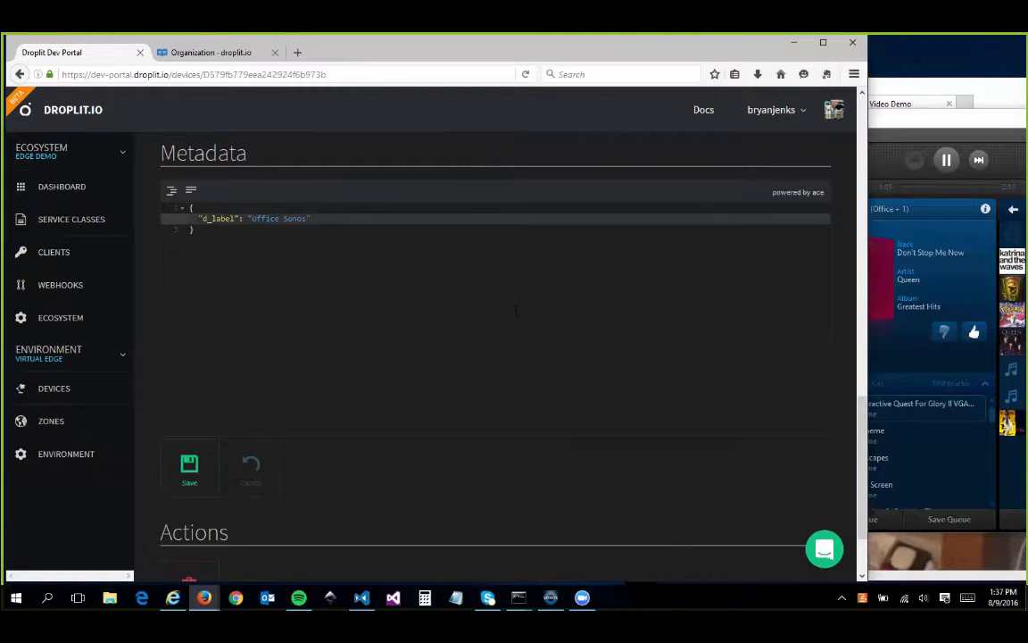
text(,)
key(Return)
text(")
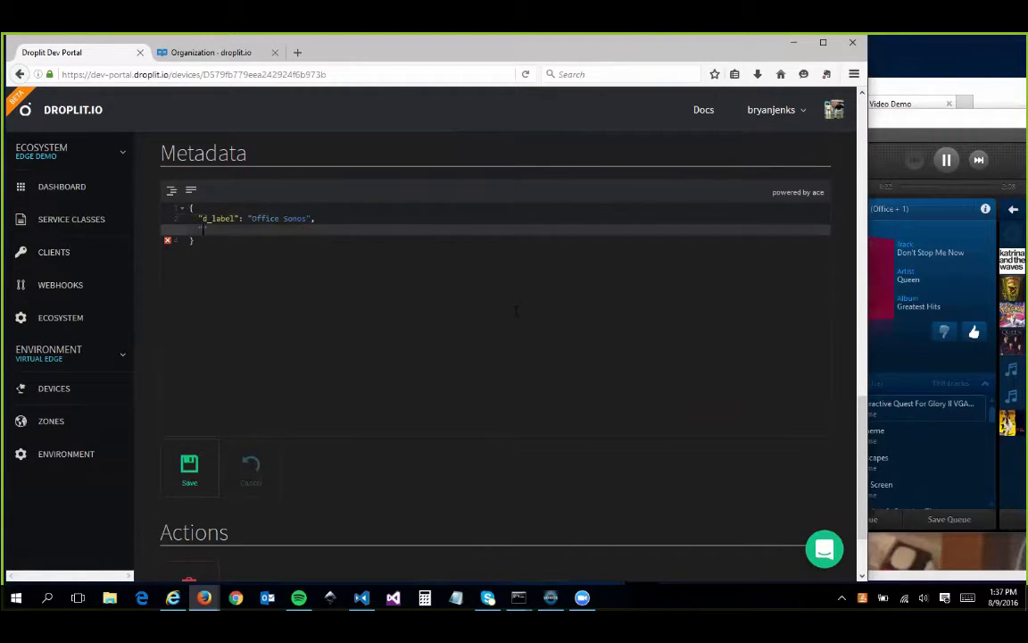
text(custom": "My Sonos)
click(188, 487)
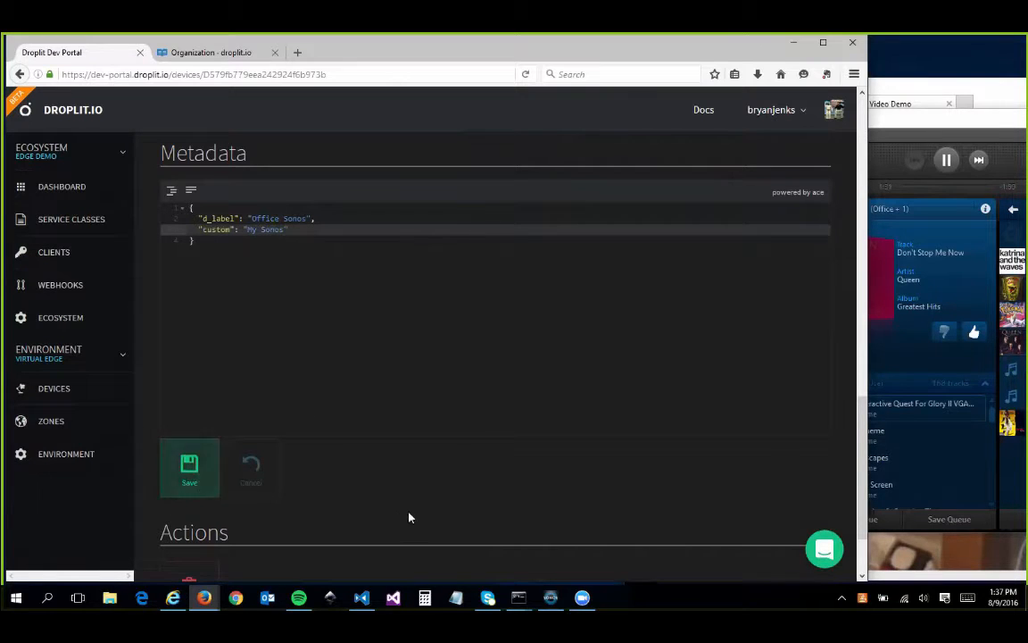